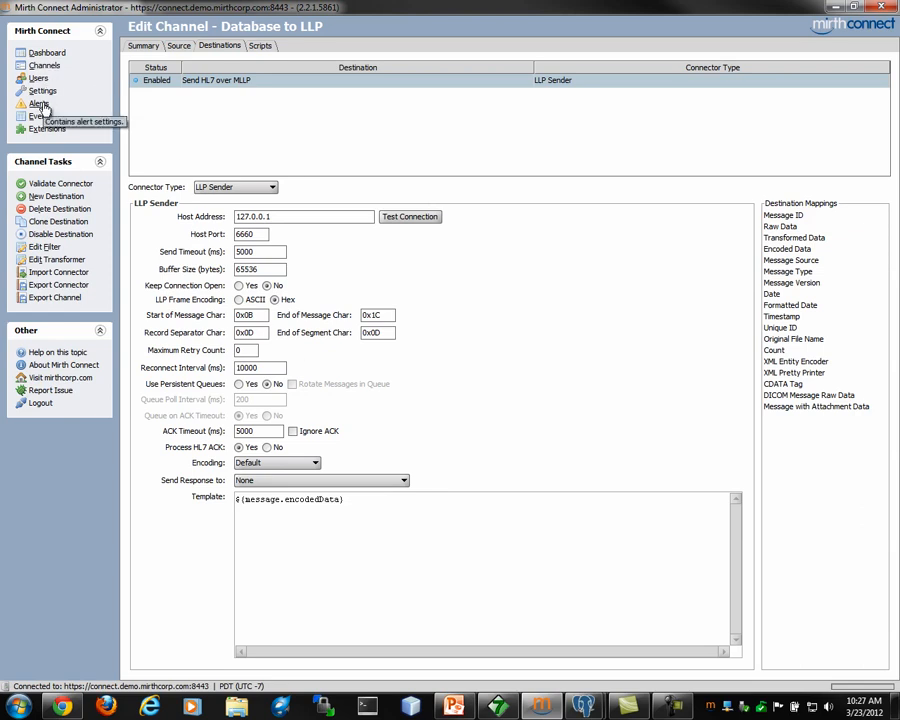
Review the configured alert for LLP errors and locate the 408: MLLP Connector entry among the available error codes.
{"action": "left_click", "coordinate": [40, 105]}
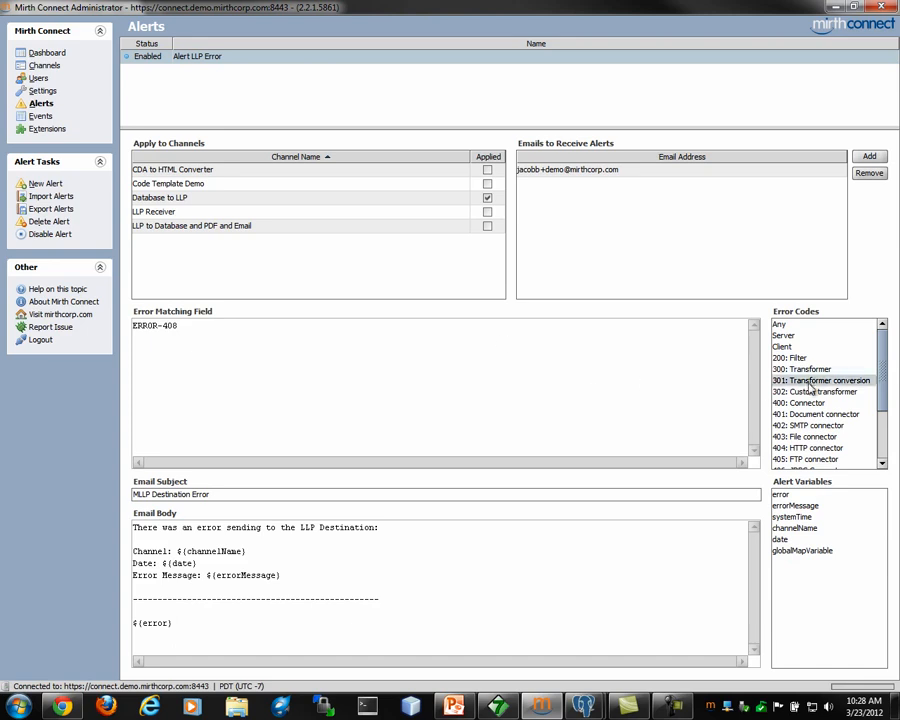
{"action": "left_click_drag", "start_coordinate": [887, 373], "coordinate": [886, 405]}
{"action": "left_click", "coordinate": [821, 445]}
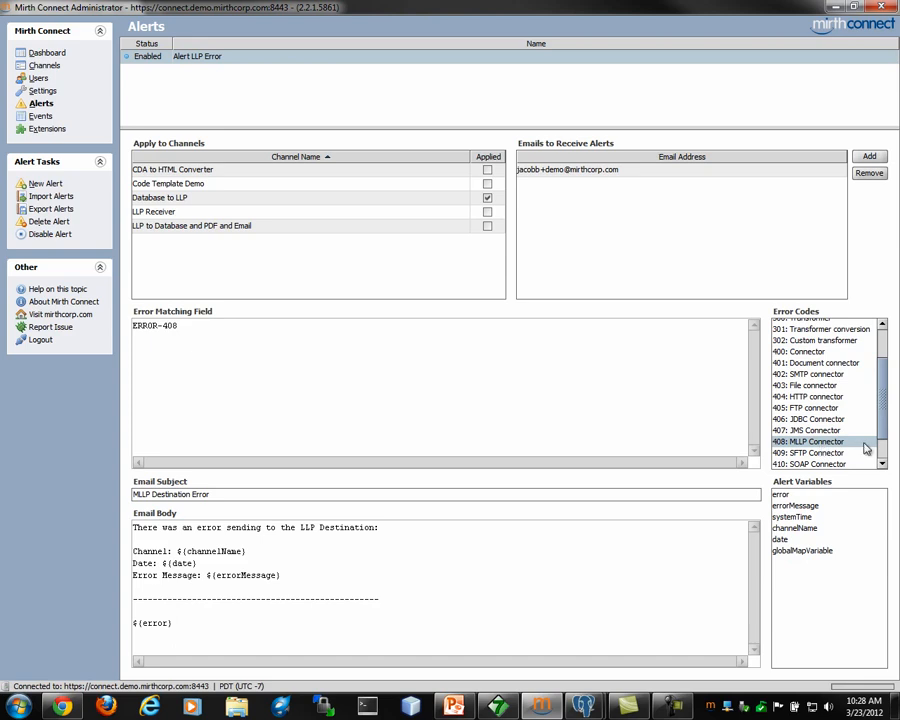
{"action": "left_click_drag", "start_coordinate": [883, 433], "coordinate": [882, 403]}
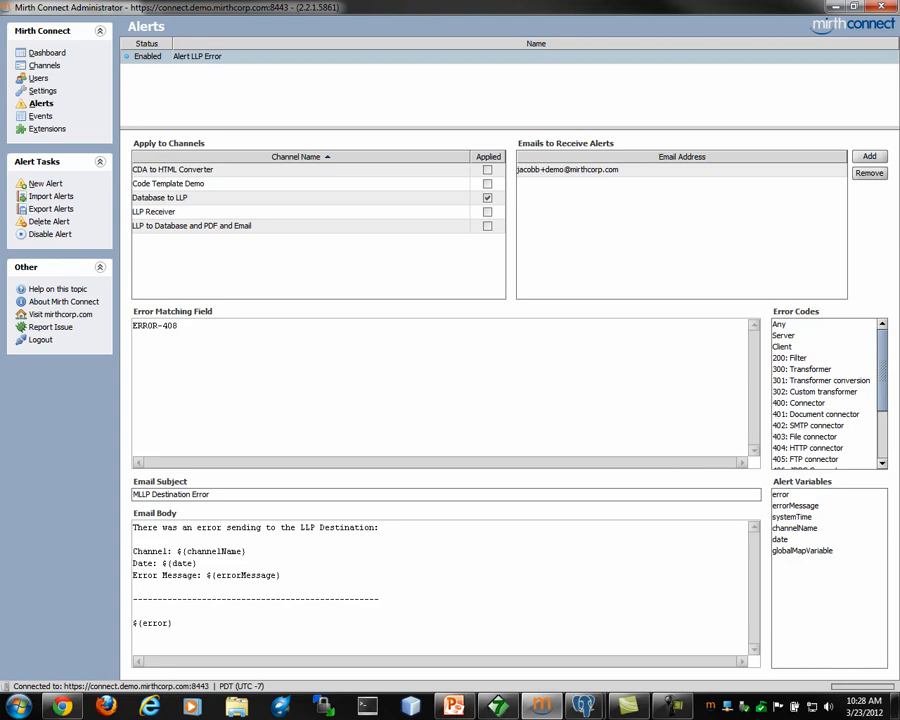
{"action": "left_click", "coordinate": [857, 597]}
Stop the LLP Receiver channel from the dashboard.
{"action": "left_click", "coordinate": [47, 53]}
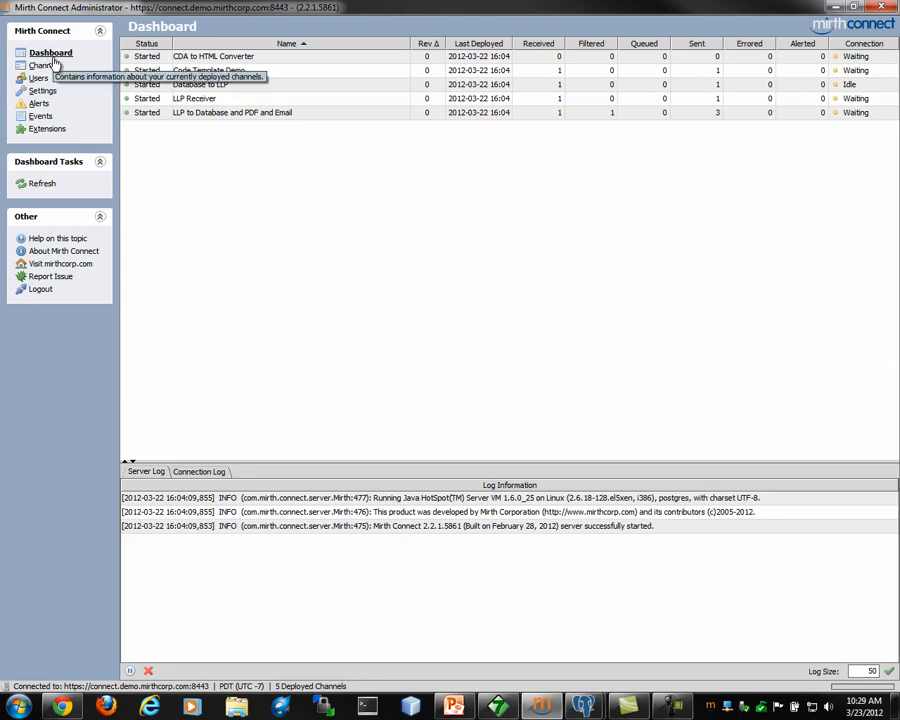
{"action": "left_click", "coordinate": [226, 100]}
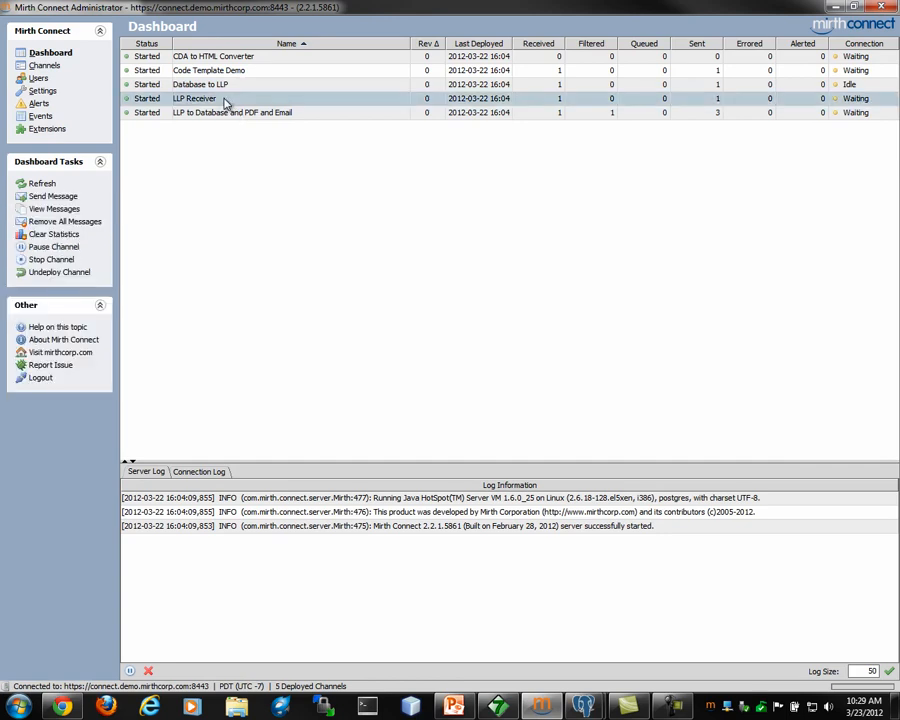
{"action": "right_click", "coordinate": [227, 103]}
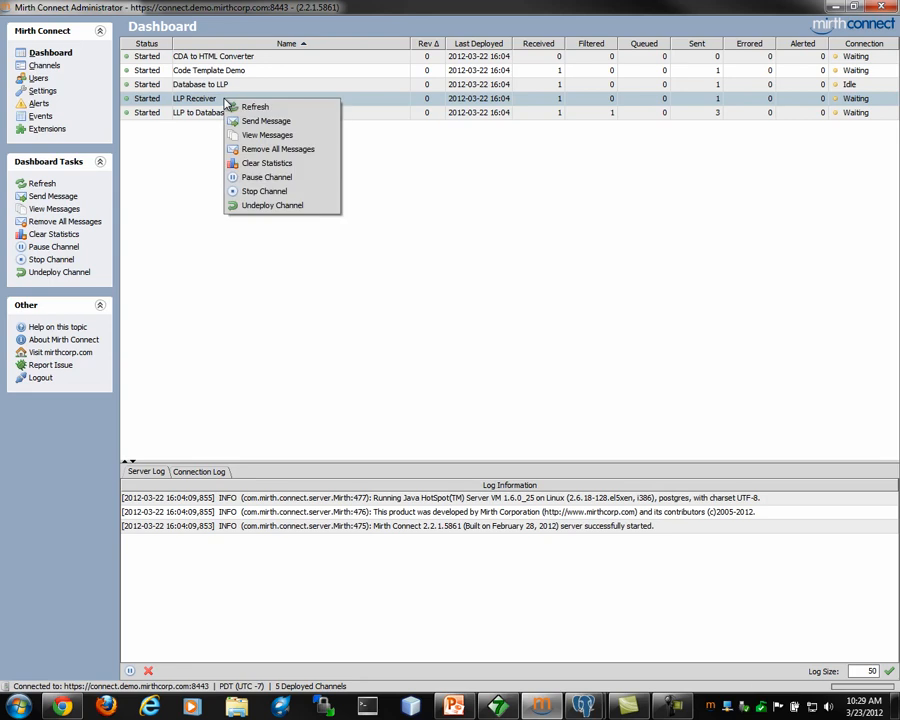
{"action": "left_click", "coordinate": [242, 193]}
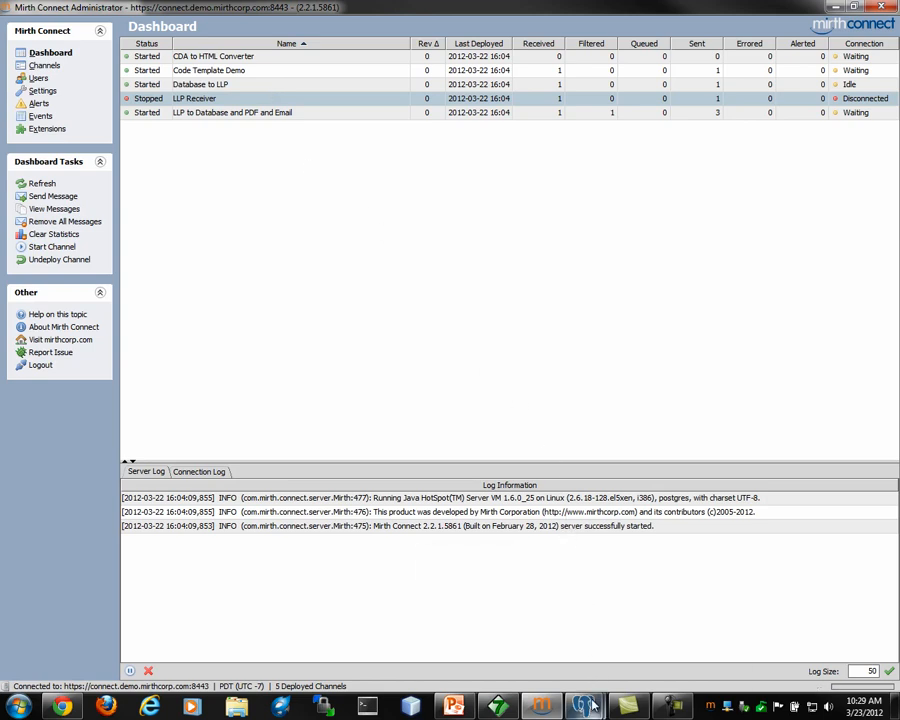
Switch to the pgAdmin patient table, toggle the processed flag of the patient row, save the change and refresh the data.
{"action": "mouse_move", "coordinate": [593, 706]}
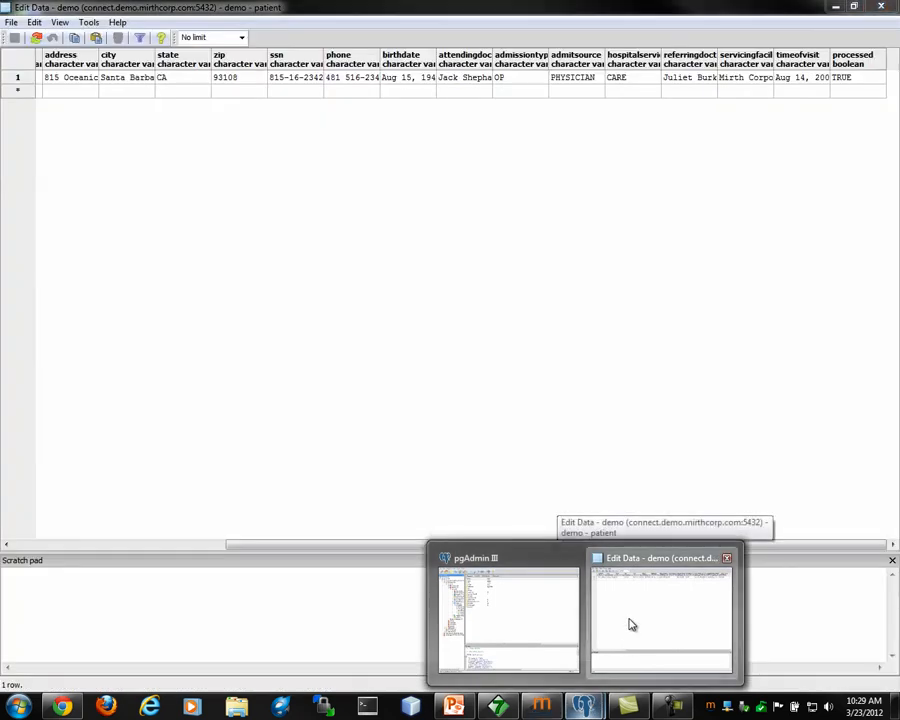
{"action": "left_click", "coordinate": [631, 625]}
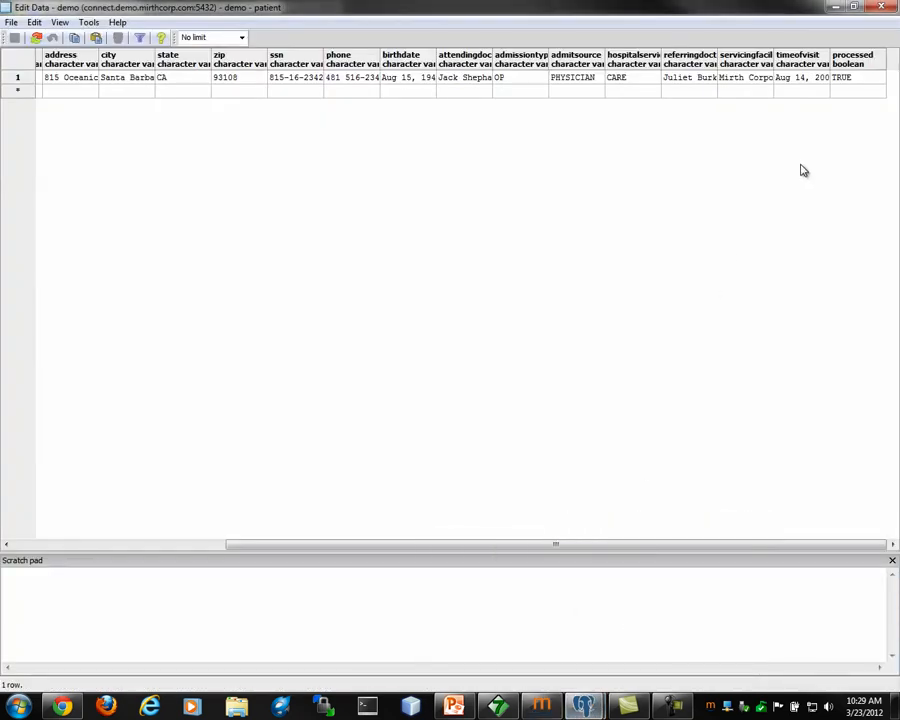
{"action": "left_click", "coordinate": [843, 80]}
{"action": "left_click", "coordinate": [837, 80]}
{"action": "key", "text": "Return"}
{"action": "left_click", "coordinate": [36, 38]}
{"action": "left_click", "coordinate": [840, 10]}
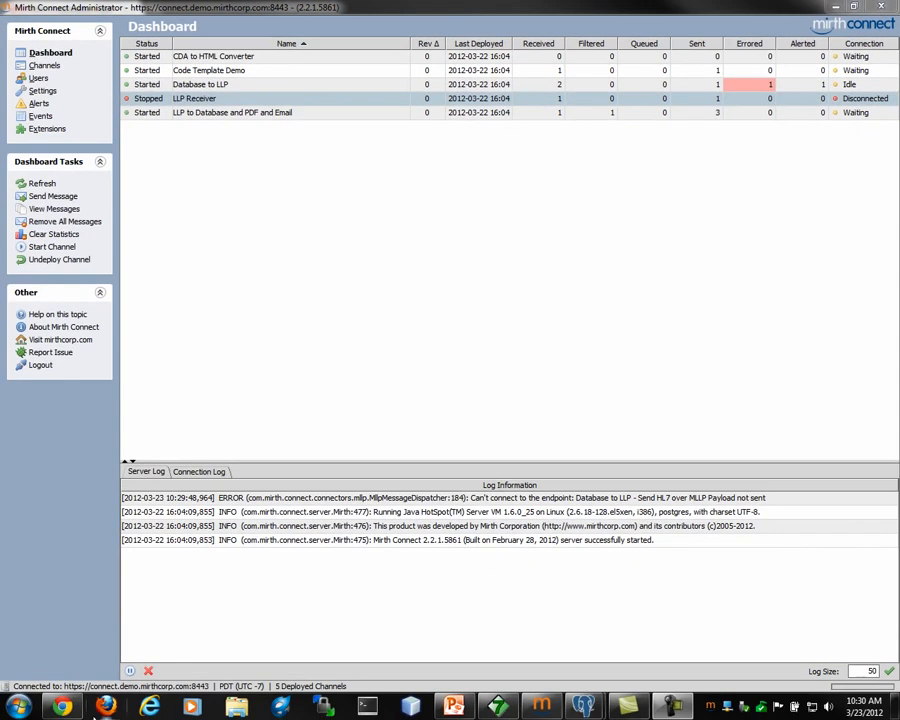
Switch to the Chrome mail window and open the "MLLP Destination Error" alert message.
{"action": "left_click", "coordinate": [63, 707]}
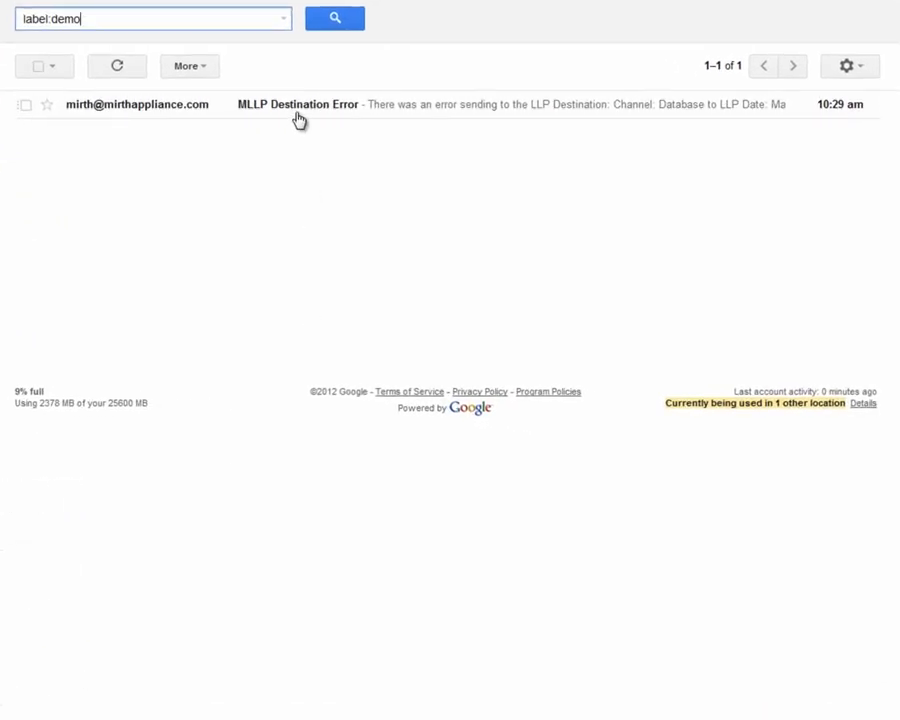
{"action": "left_click", "coordinate": [296, 112]}
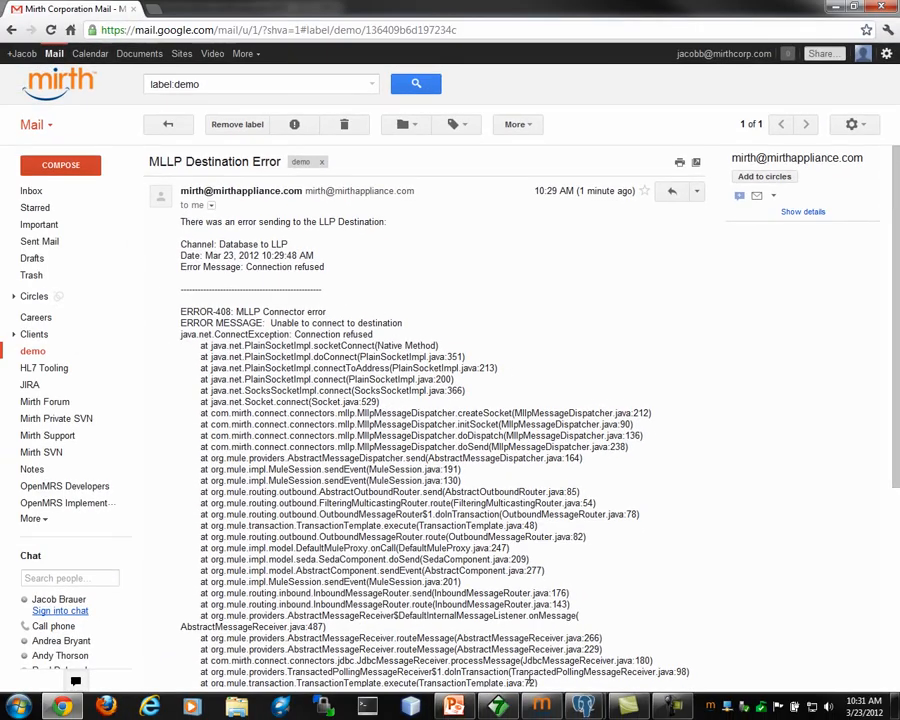
Return to Mirth Connect Administrator and start the stopped LLP Receiver channel again.
{"action": "left_click", "coordinate": [538, 709]}
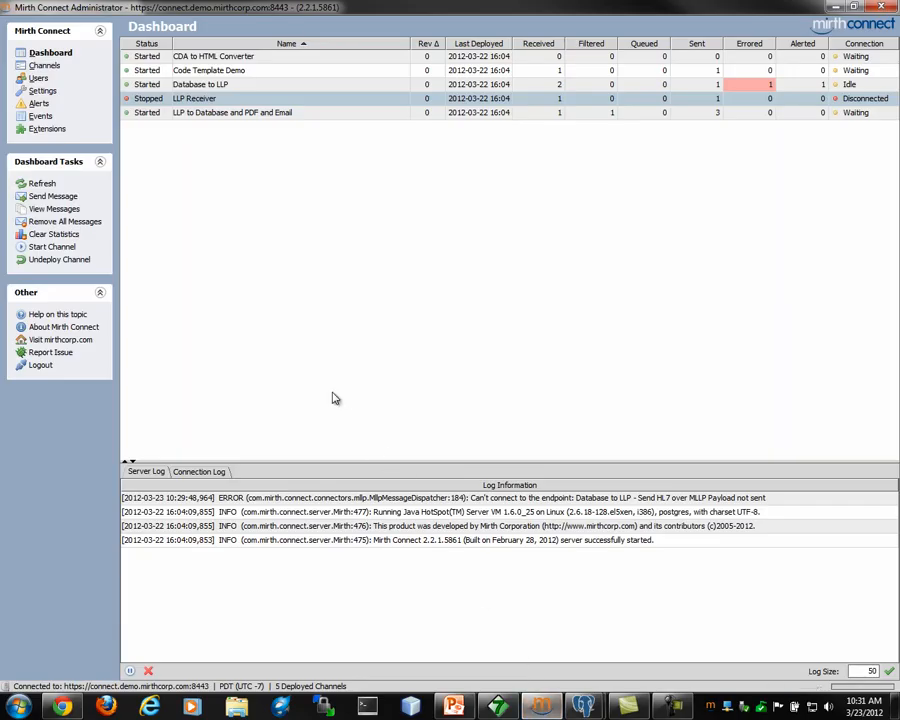
{"action": "right_click", "coordinate": [222, 103]}
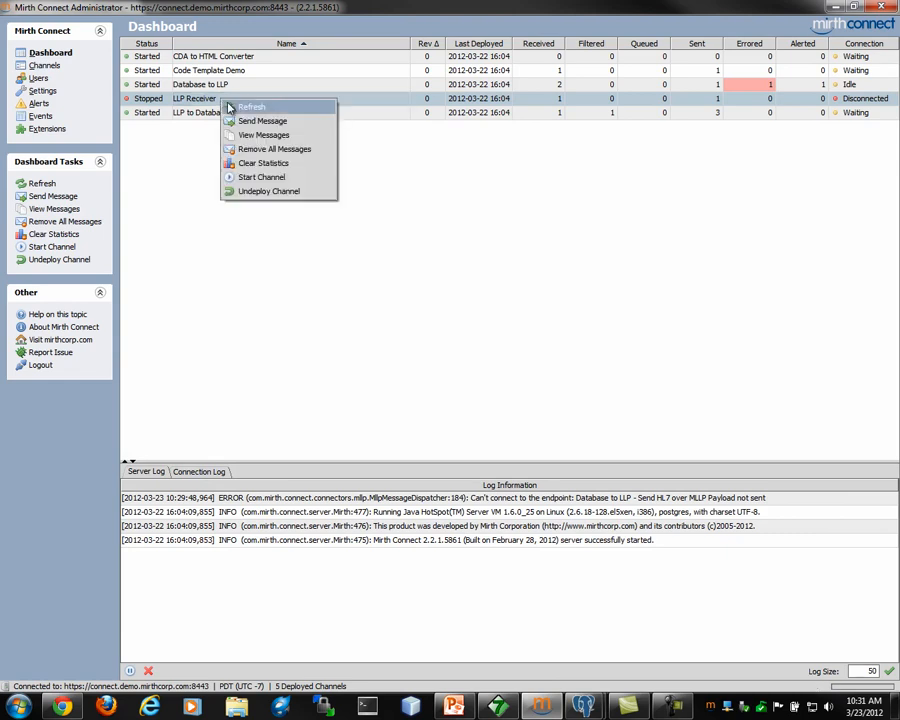
{"action": "left_click", "coordinate": [245, 180]}
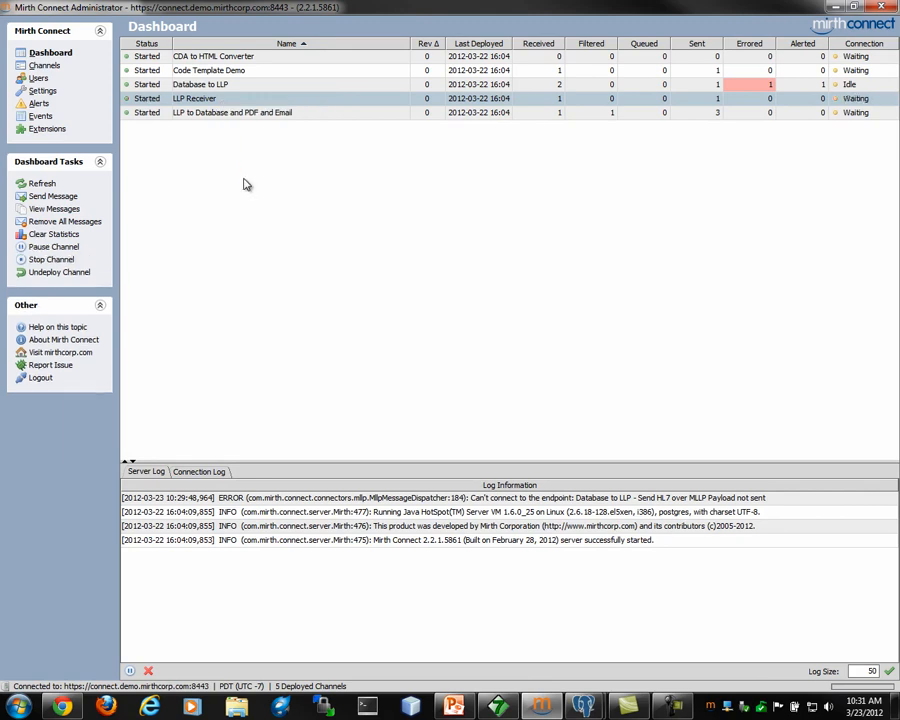
Open the Database to LLP channel's messages and view the error details of the failed Send HL7 over MLLP message.
{"action": "double_click", "coordinate": [225, 85]}
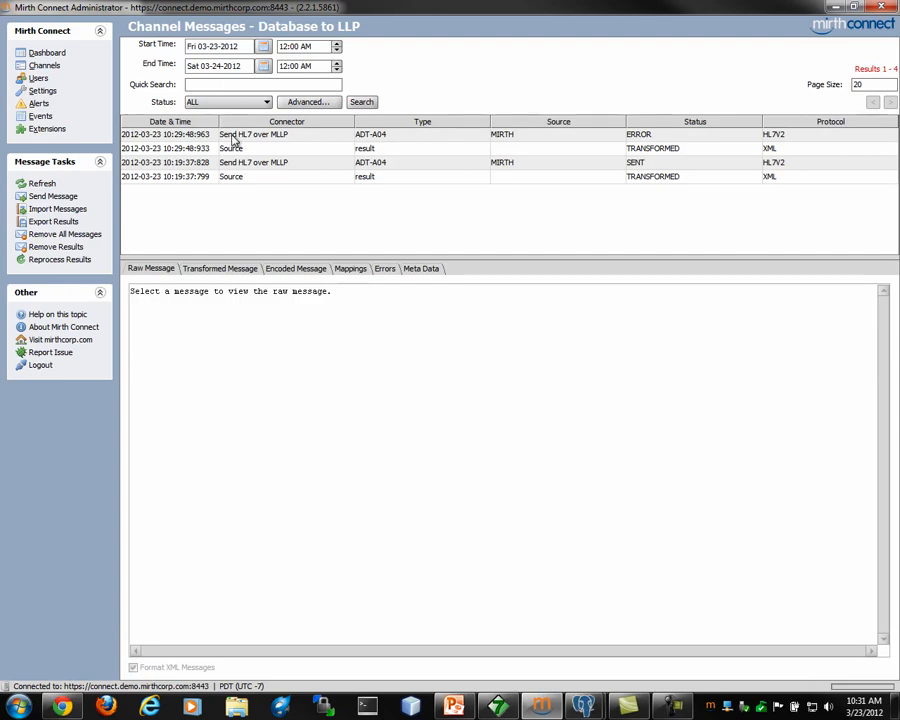
{"action": "left_click", "coordinate": [231, 137]}
{"action": "left_click", "coordinate": [383, 270]}
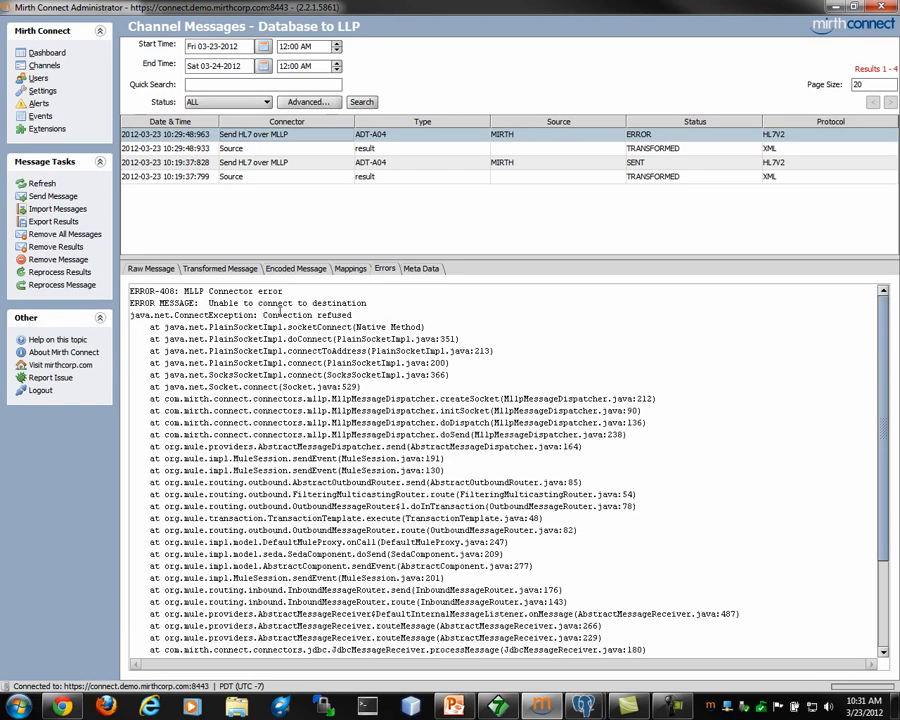
Reprocess the failed transmission's source message to Send HL7 over MLLP, overwriting existing messages and updating statistics, and refresh the message list.
{"action": "left_click", "coordinate": [223, 150]}
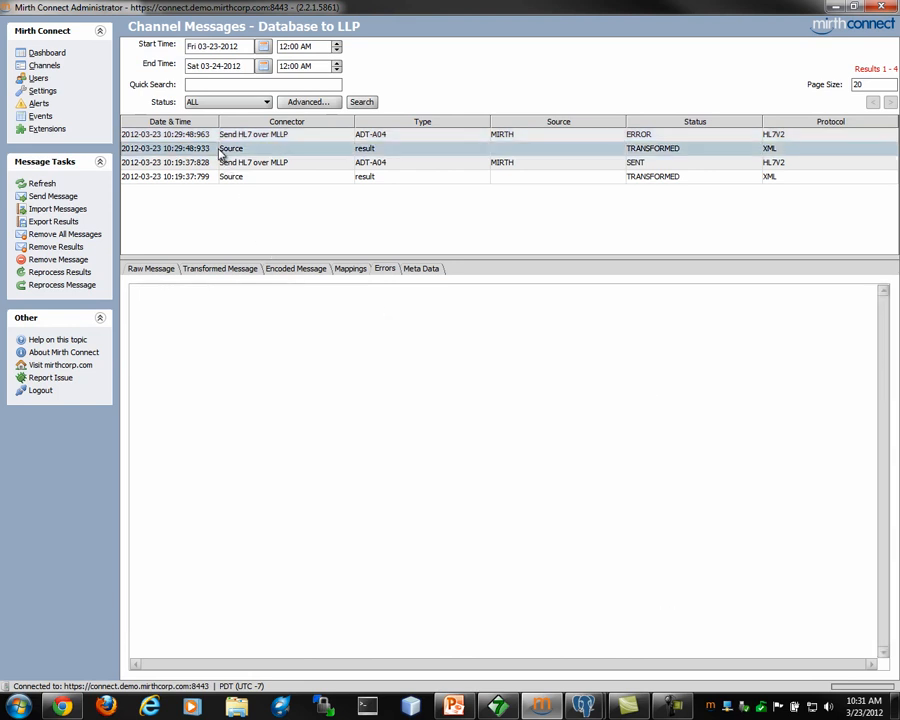
{"action": "left_click", "coordinate": [169, 267]}
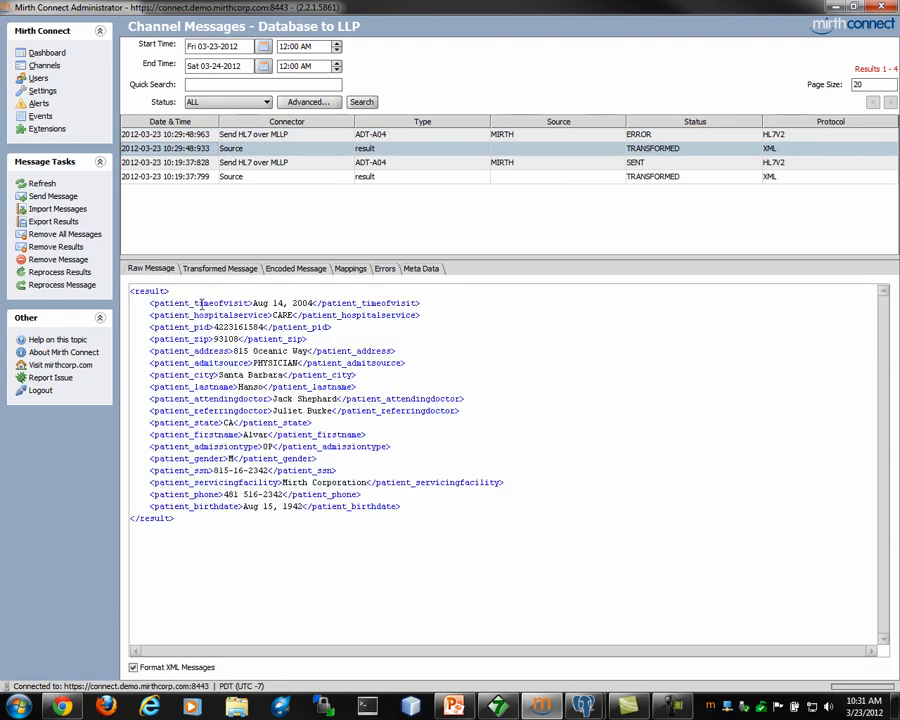
{"action": "right_click", "coordinate": [182, 154]}
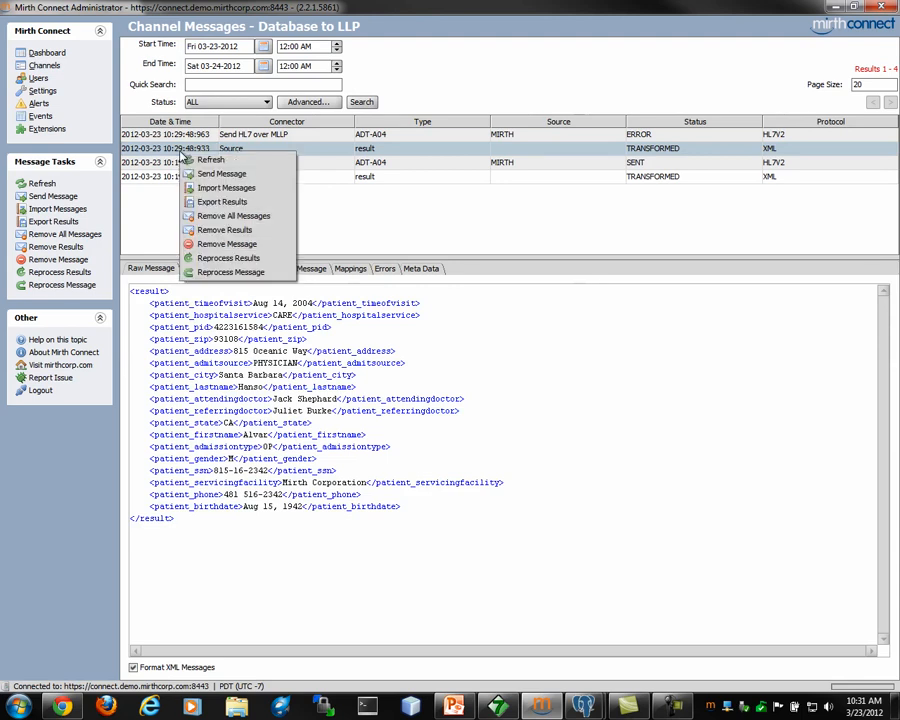
{"action": "left_click", "coordinate": [214, 272]}
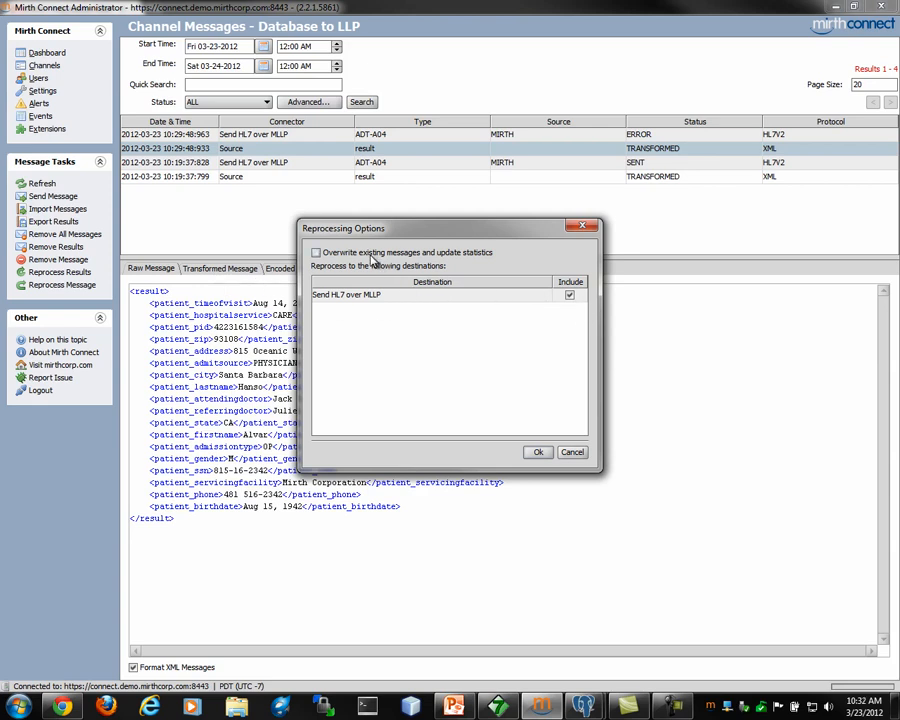
{"action": "left_click", "coordinate": [371, 256]}
{"action": "left_click", "coordinate": [536, 453]}
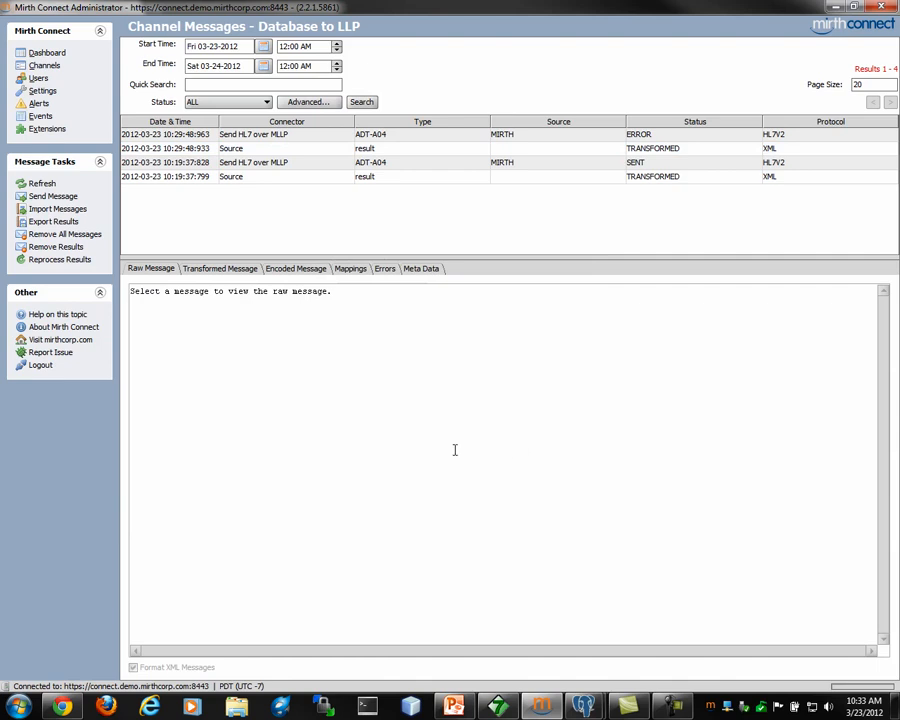
{"action": "left_click", "coordinate": [42, 184]}
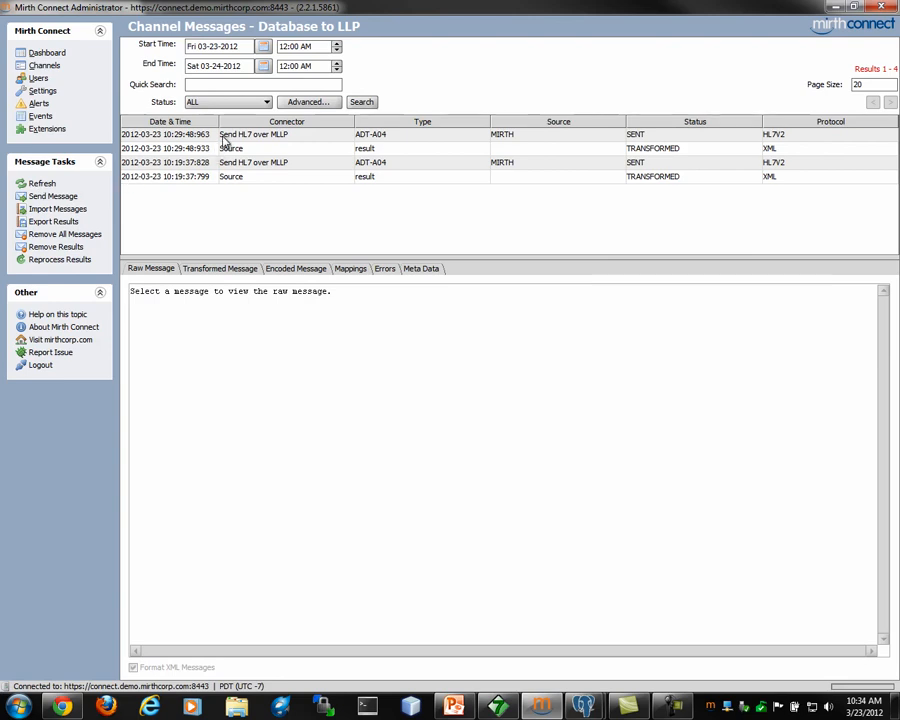
Open the Code Template Demo channel's messages from the dashboard and compare the raw and encoded versions of the source message.
{"action": "left_click", "coordinate": [58, 57]}
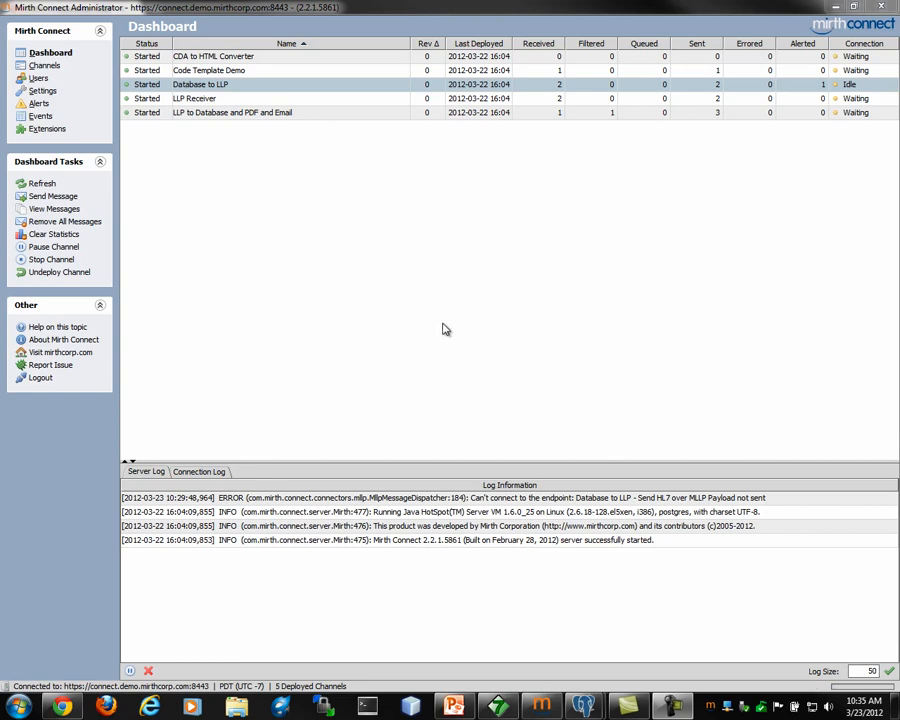
{"action": "double_click", "coordinate": [184, 73]}
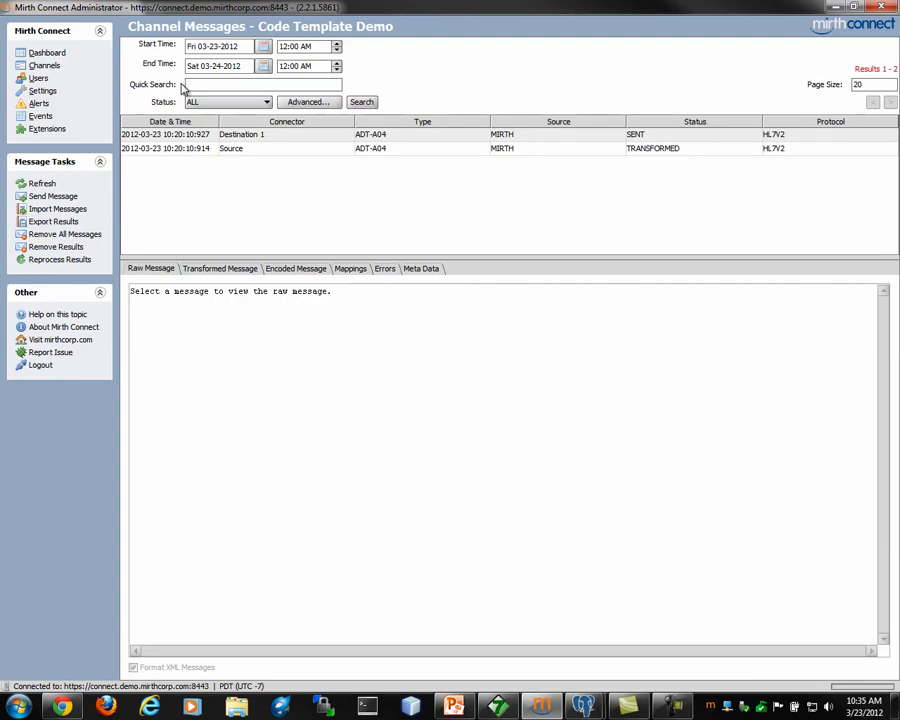
{"action": "left_click", "coordinate": [176, 150]}
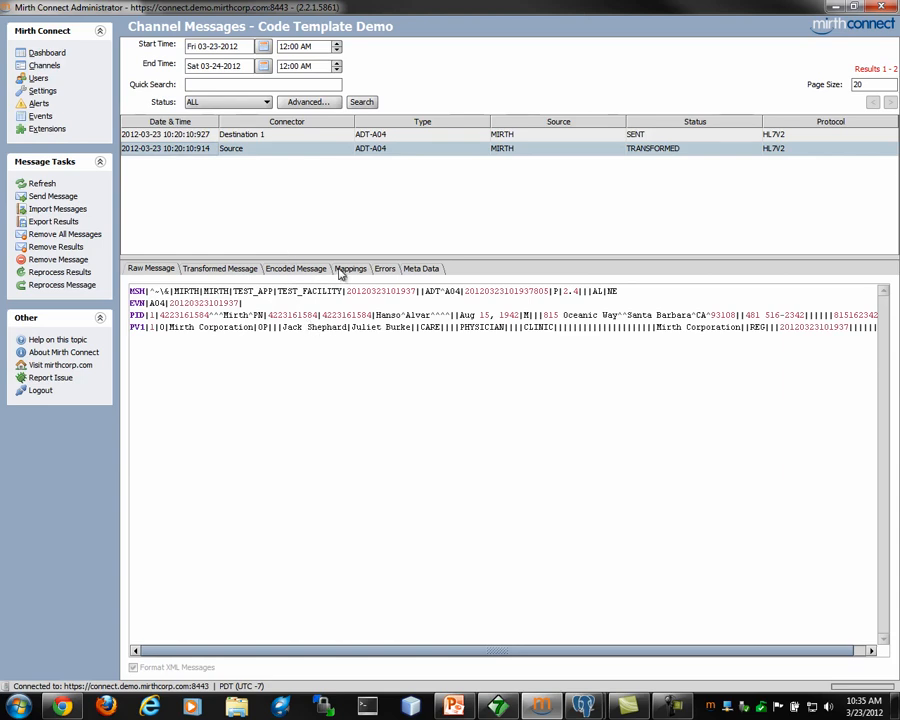
{"action": "left_click", "coordinate": [300, 268]}
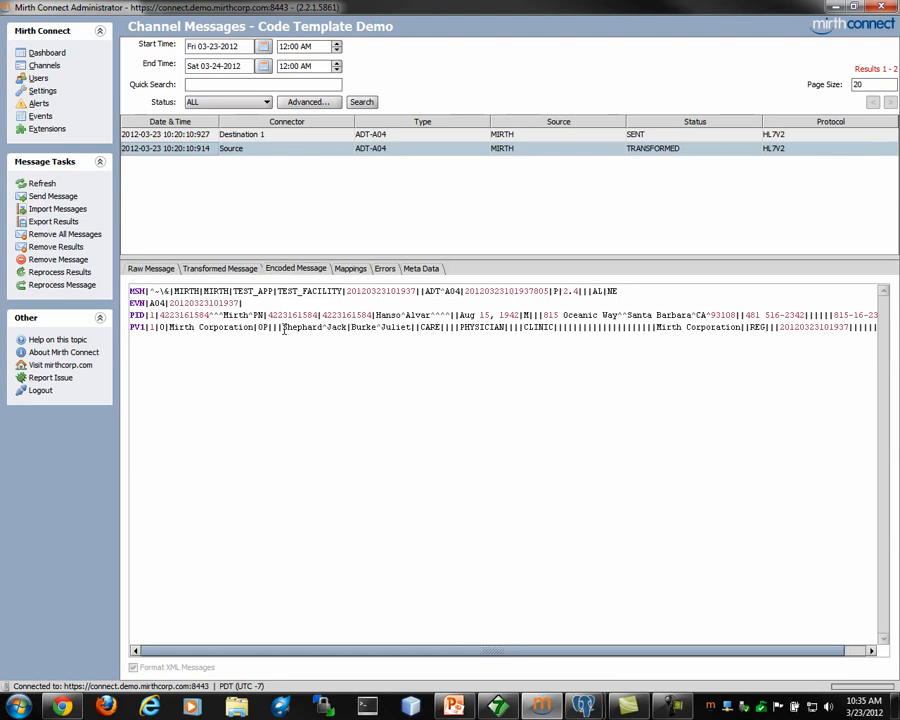
{"action": "left_click", "coordinate": [170, 271]}
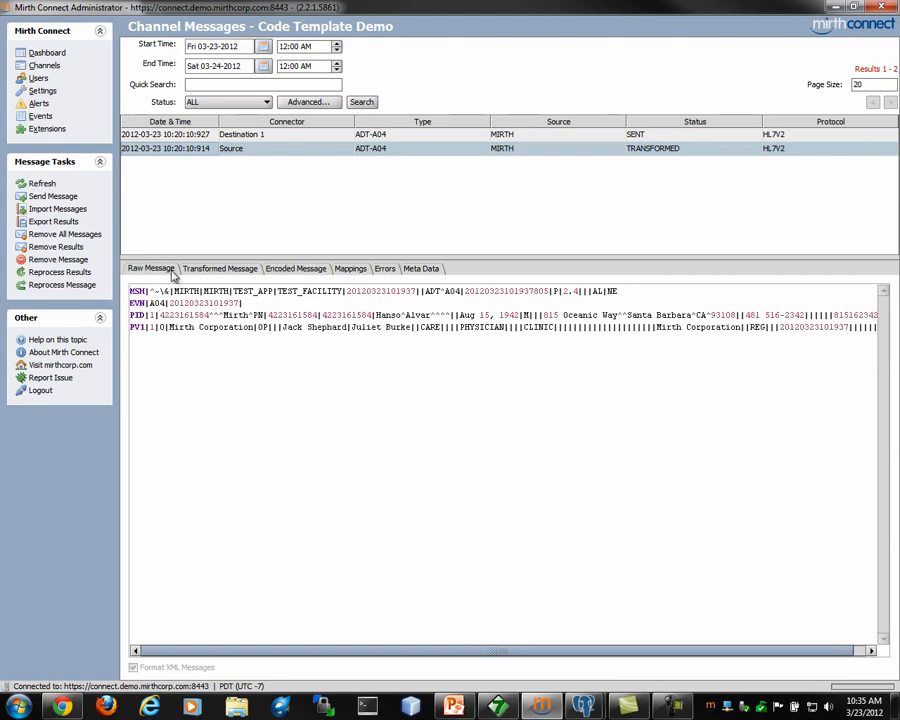
Open the source message for editing and rewrite the attending doctor's name in the PV1 segment as last name^first name.
{"action": "double_click", "coordinate": [187, 155]}
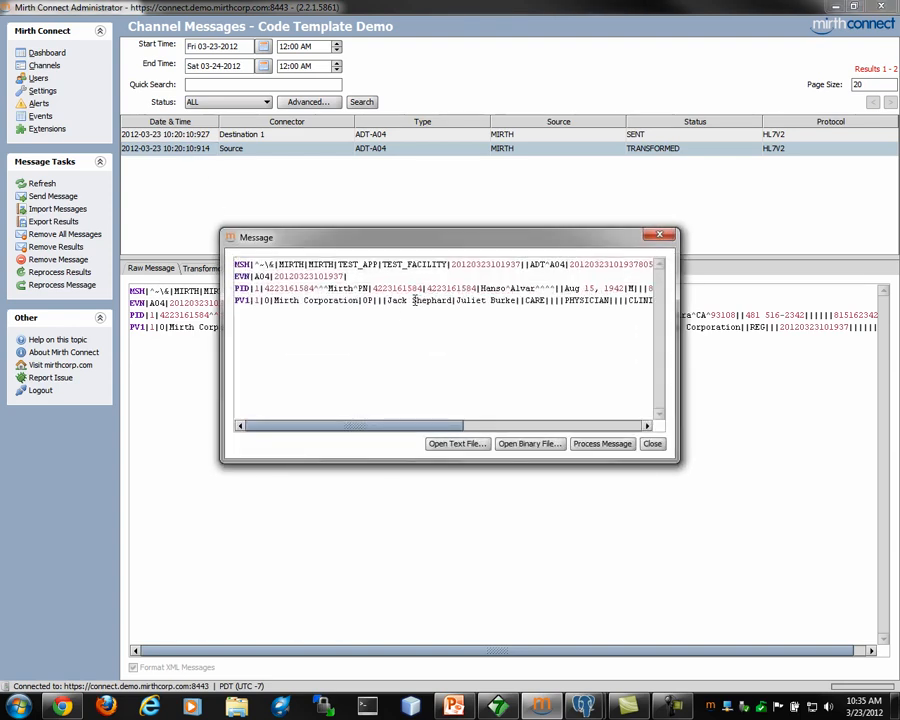
{"action": "left_click_drag", "start_coordinate": [412, 300], "coordinate": [388, 301]}
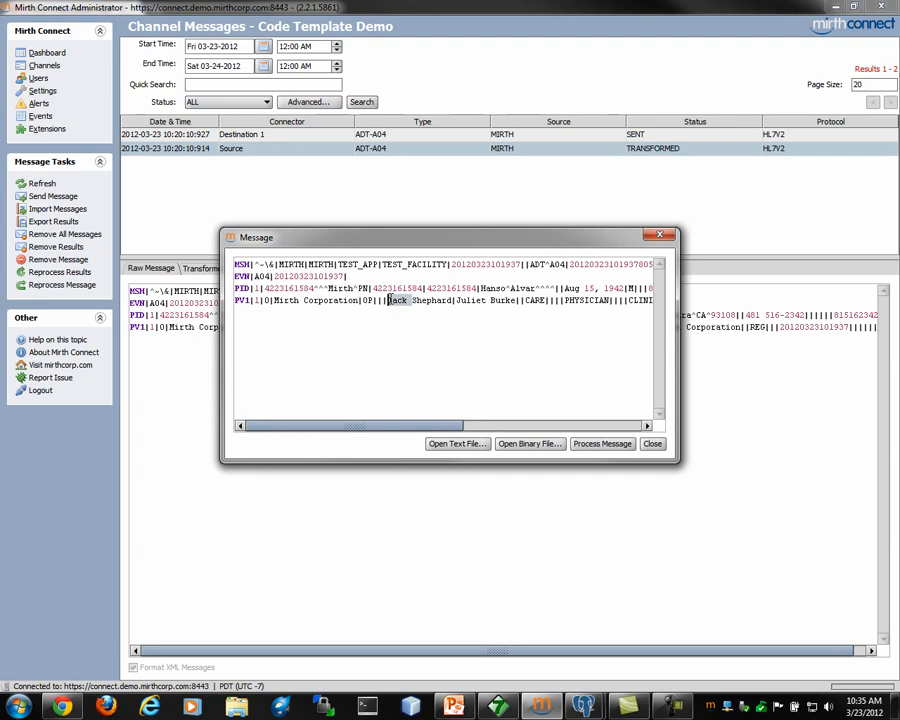
{"action": "key", "text": "Delete"}
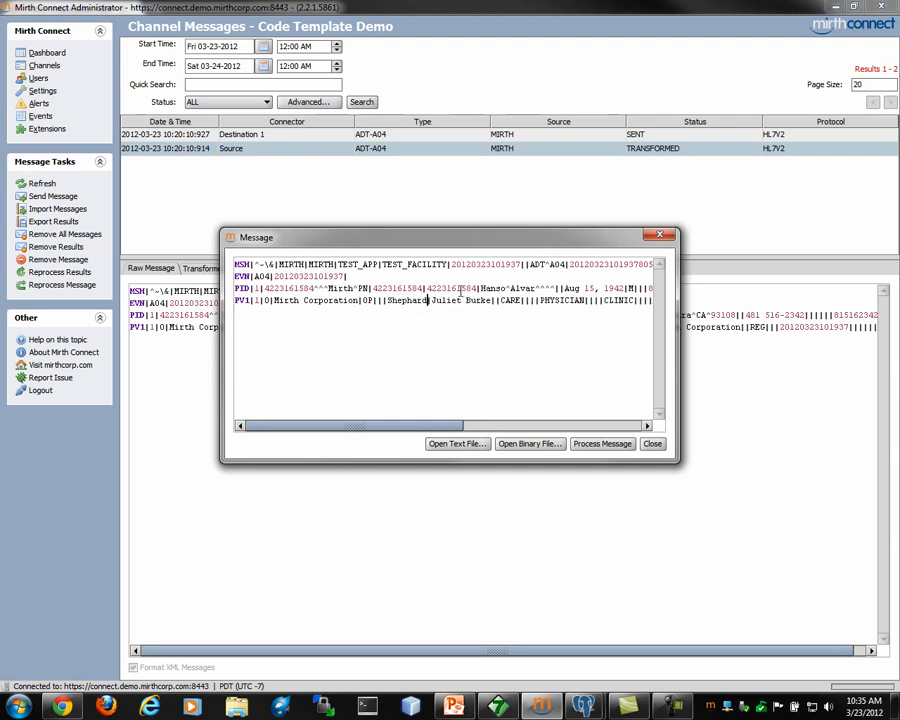
{"action": "type", "text": "^Jack"}
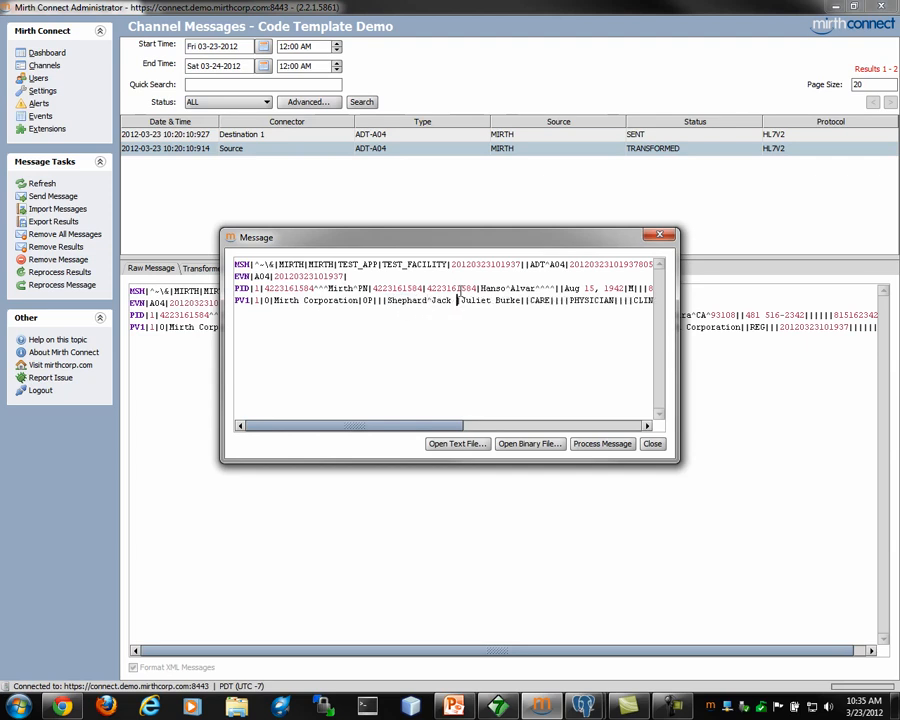
Rewrite the referring doctor's name in the PV1 segment as last name^first name.
{"action": "double_click", "coordinate": [504, 300]}
{"action": "key", "text": "ctrl+c"}
{"action": "key", "text": "Delete"}
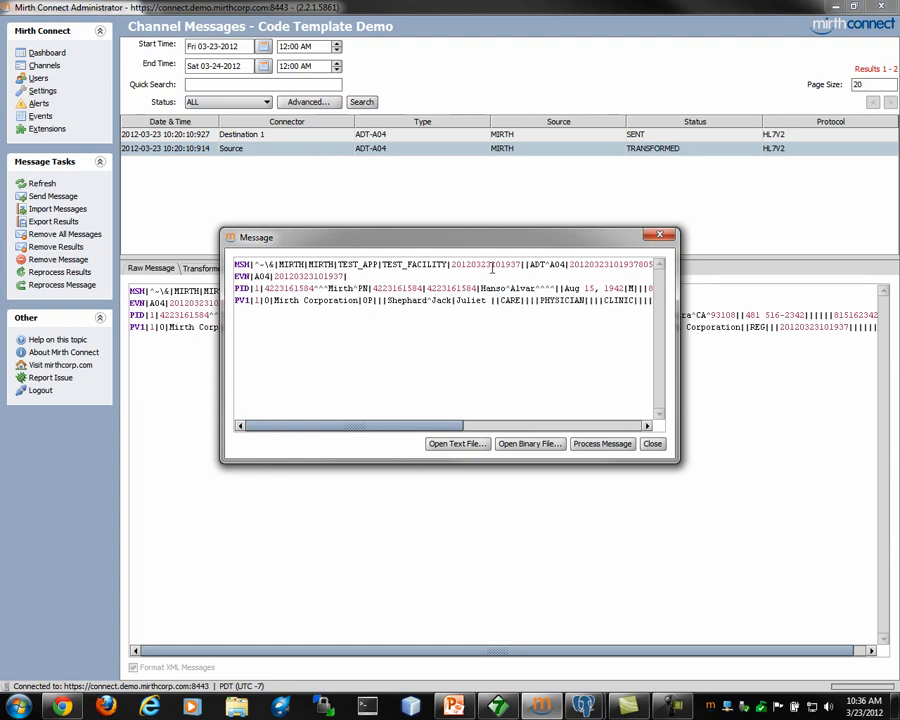
{"action": "key", "text": "Left"}
{"action": "key", "text": "Left"}
{"action": "key", "text": "Left"}
{"action": "key", "text": "Left"}
{"action": "key", "text": "Left"}
{"action": "key", "text": "Left"}
{"action": "key", "text": "ctrl+v"}
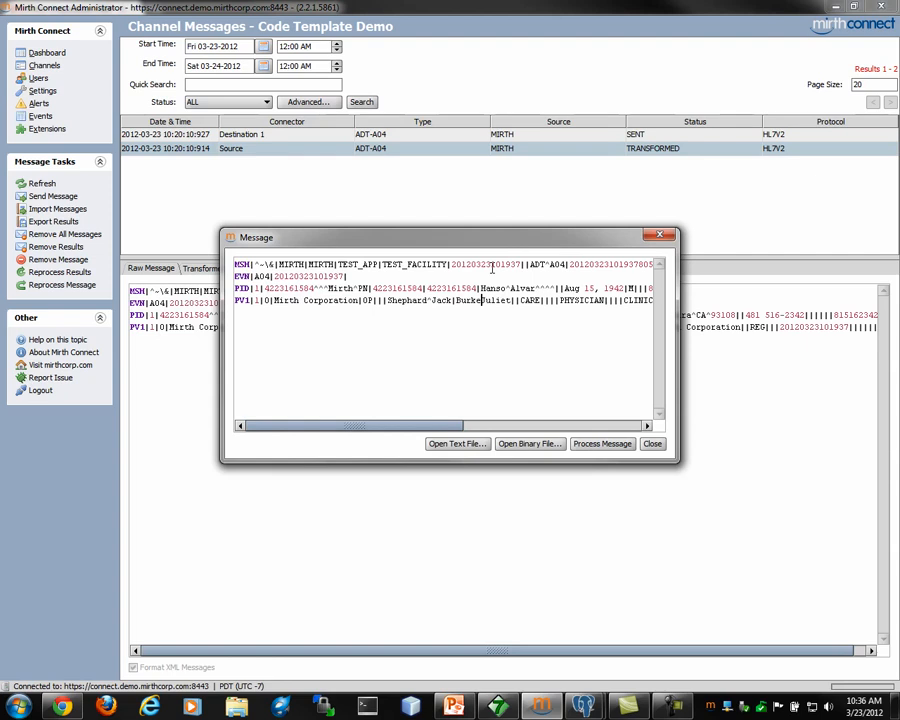
{"action": "type", "text": "^"}
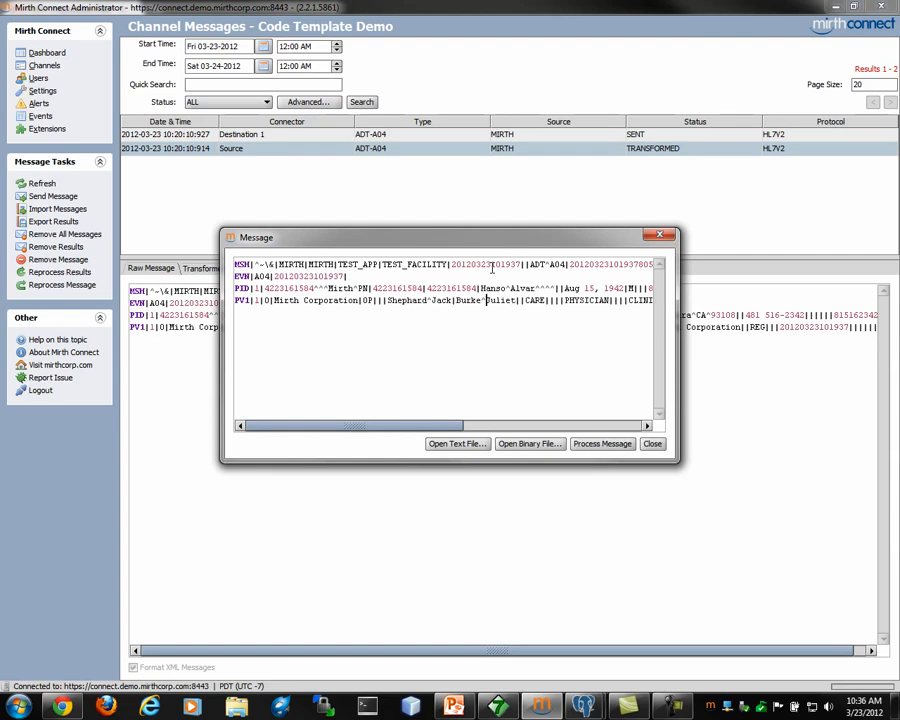
Process the edited message through the Code Template Demo channel and view the new source entry's raw message.
{"action": "left_click", "coordinate": [601, 444]}
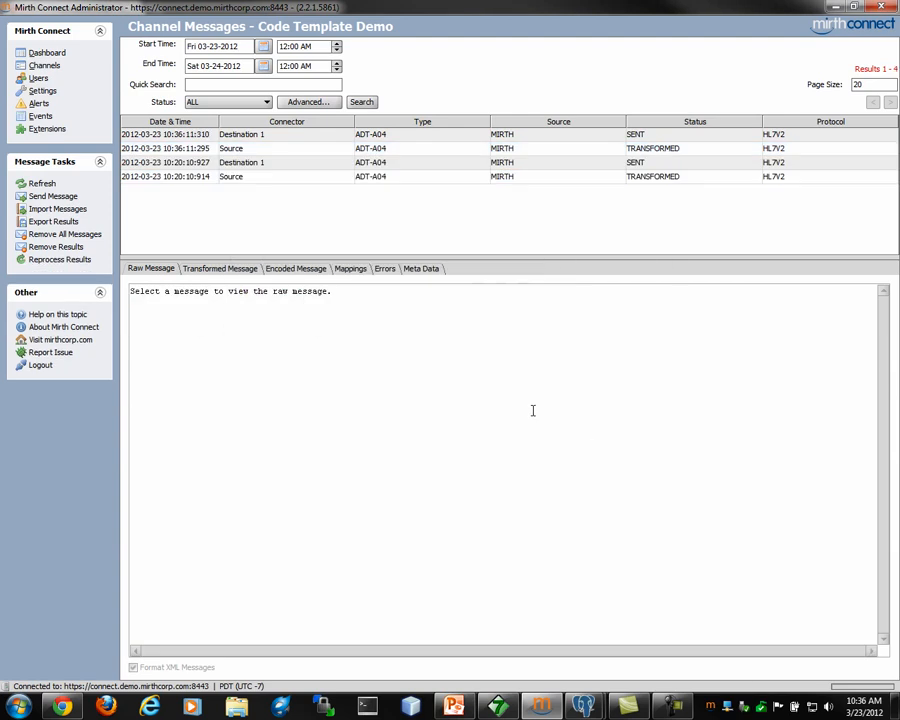
{"action": "left_click", "coordinate": [197, 149]}
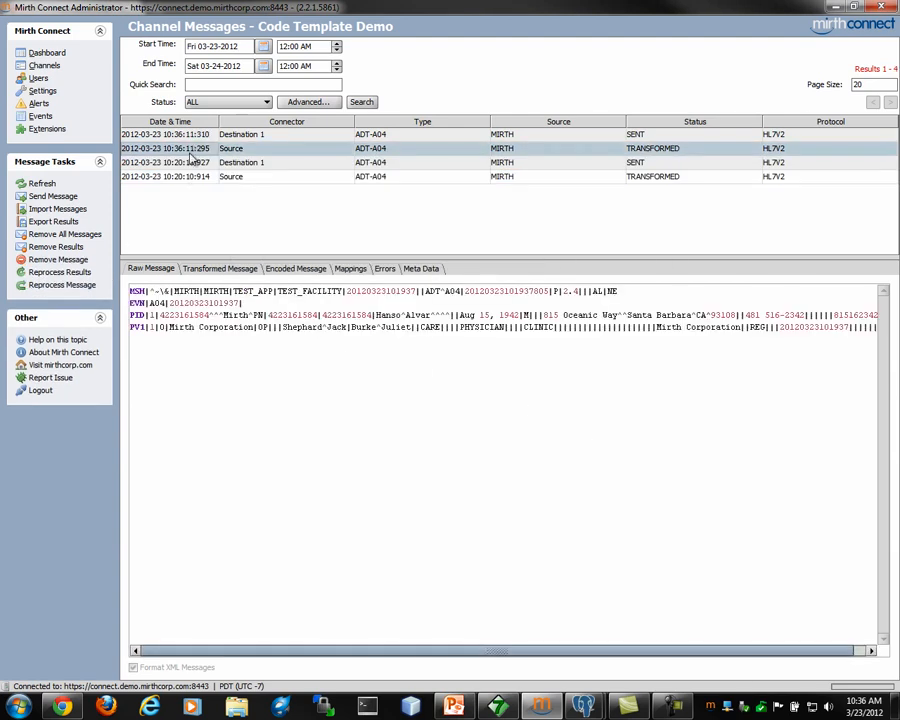